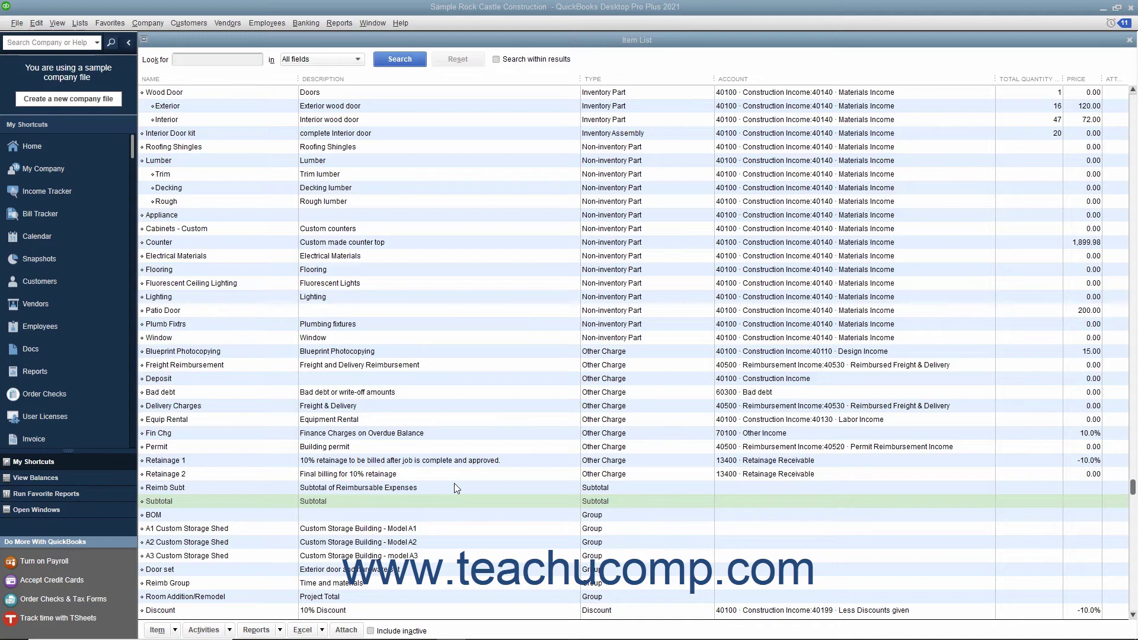
- Start a new item from the Item List's Item menu
click(174, 630)
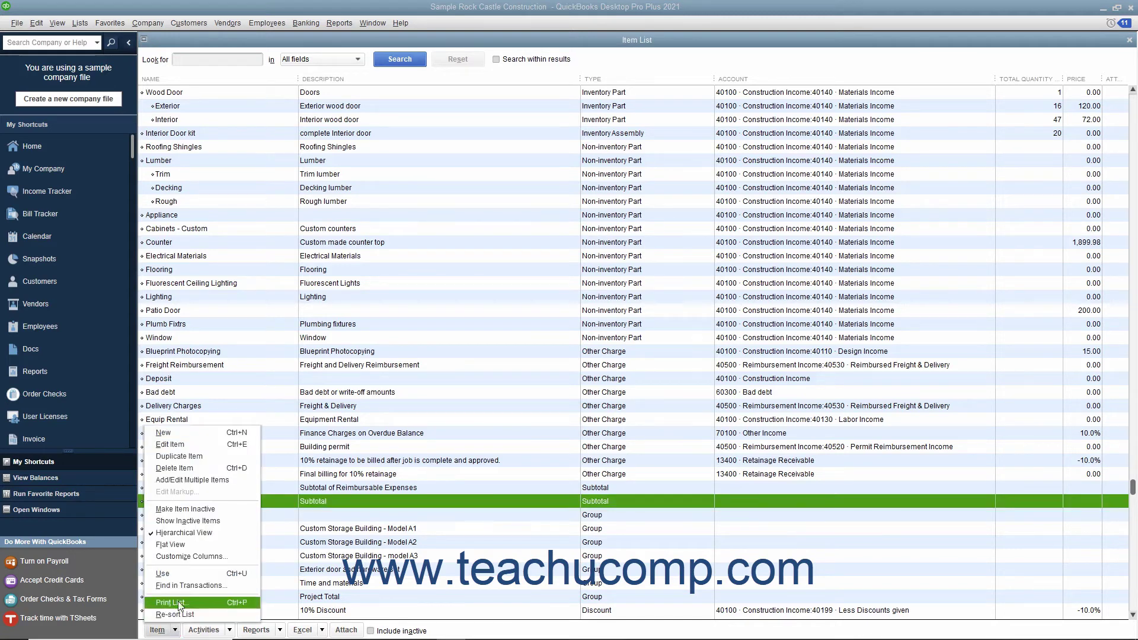
click(192, 435)
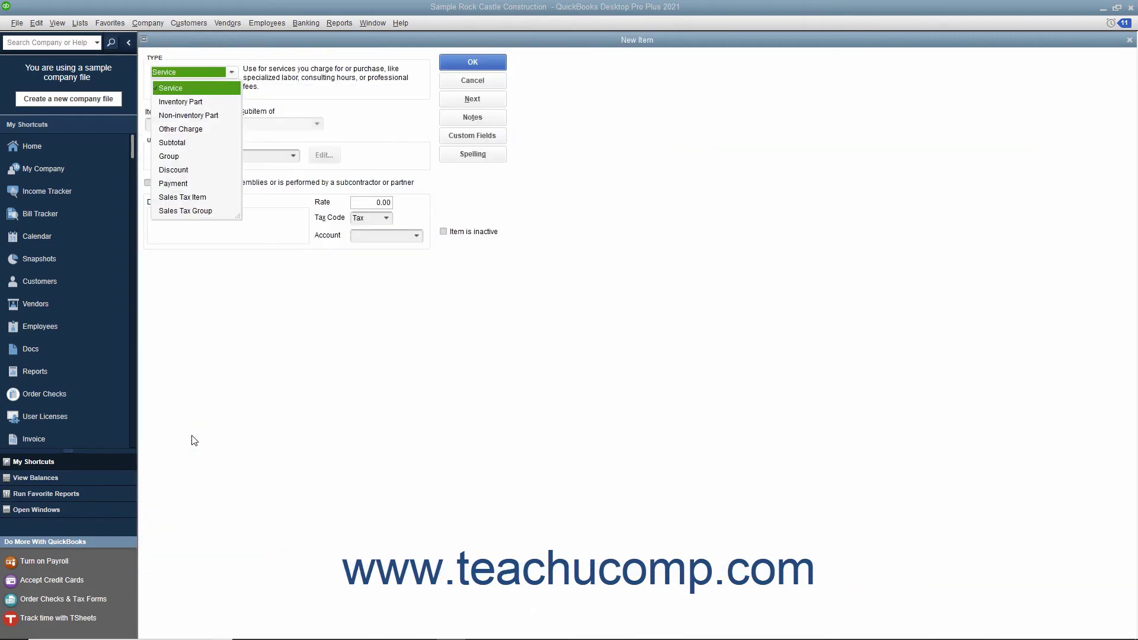
- Make the item a Subtotal named 'Labor subtotal' and paste that name into Description
click(179, 144)
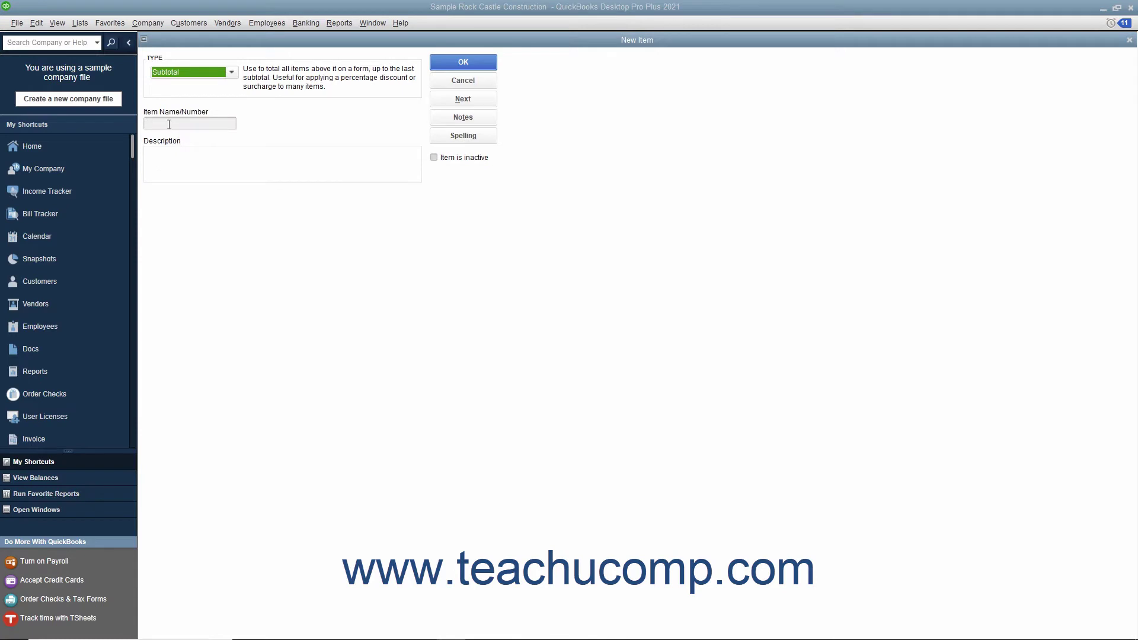
click(169, 124)
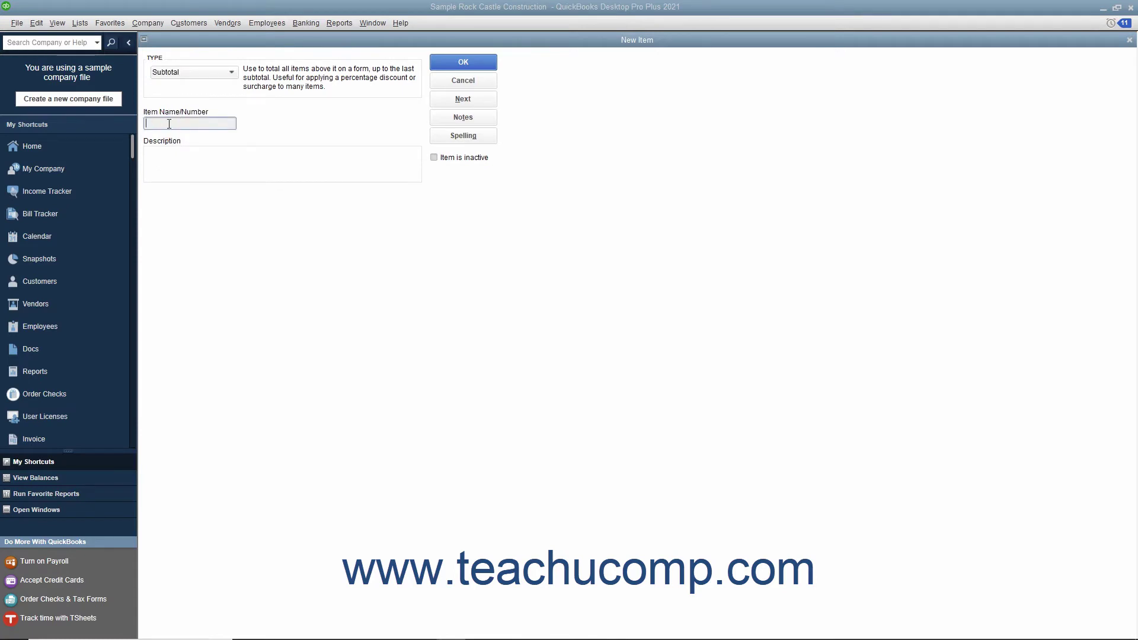
text(Labor subtotal)
triple_click(205, 124)
right_click(159, 124)
click(179, 158)
right_click(168, 159)
click(186, 207)
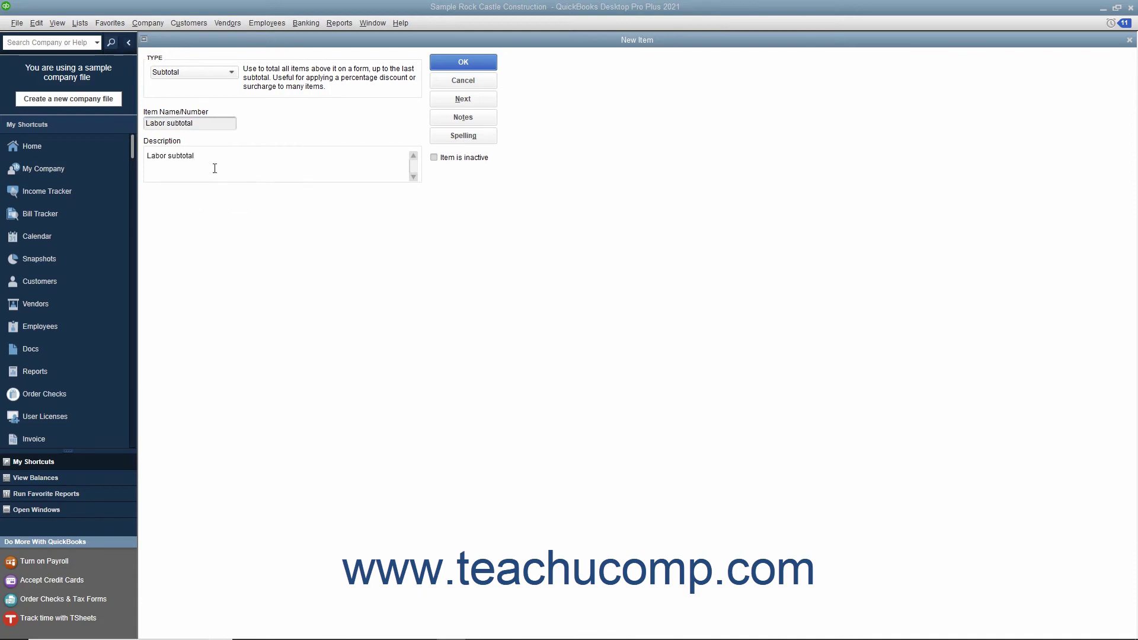
- Save the 'Labor subtotal' Subtotal item with OK
click(453, 61)
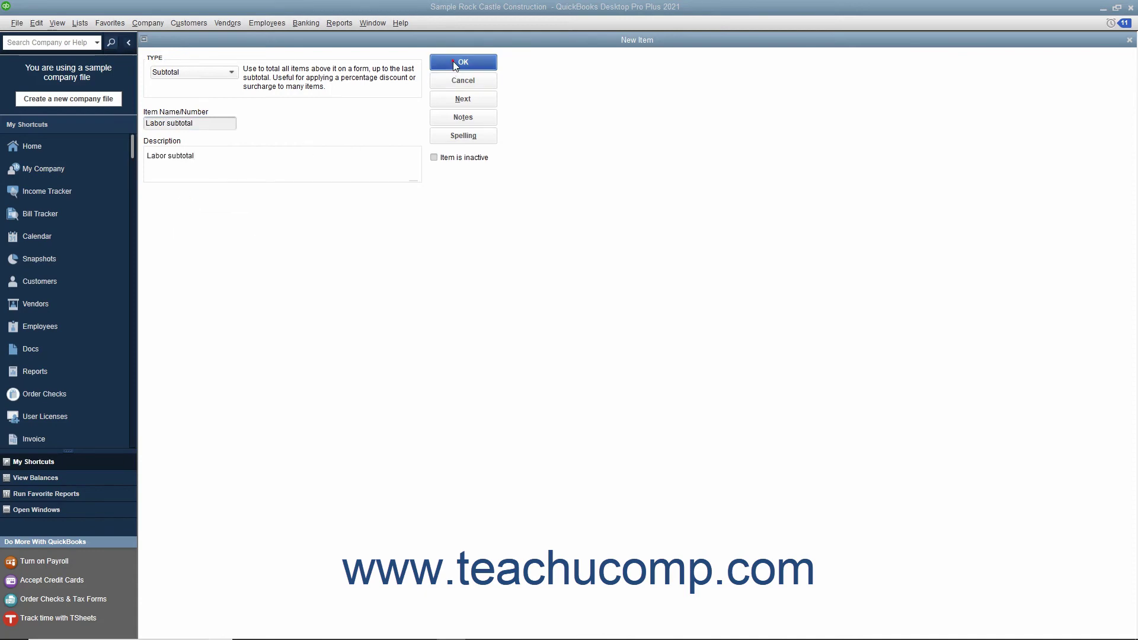